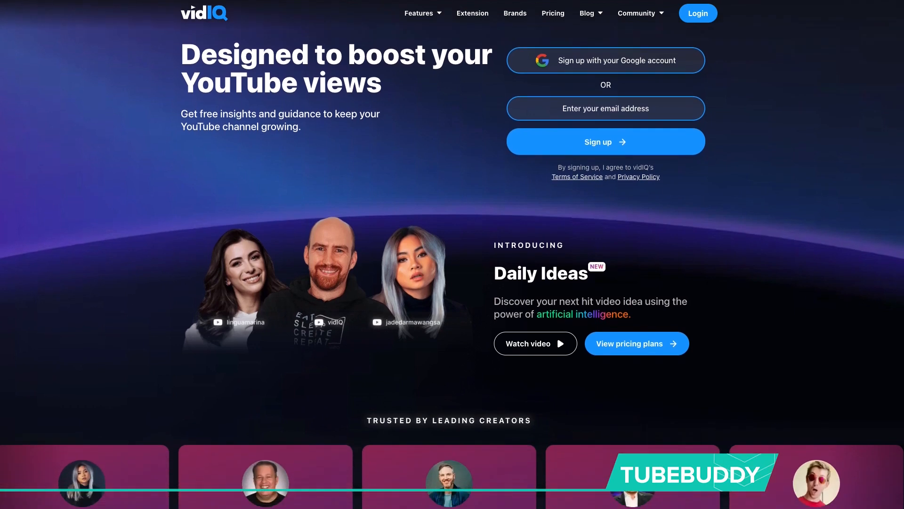
pyautogui.scroll(-6, 452, 254)
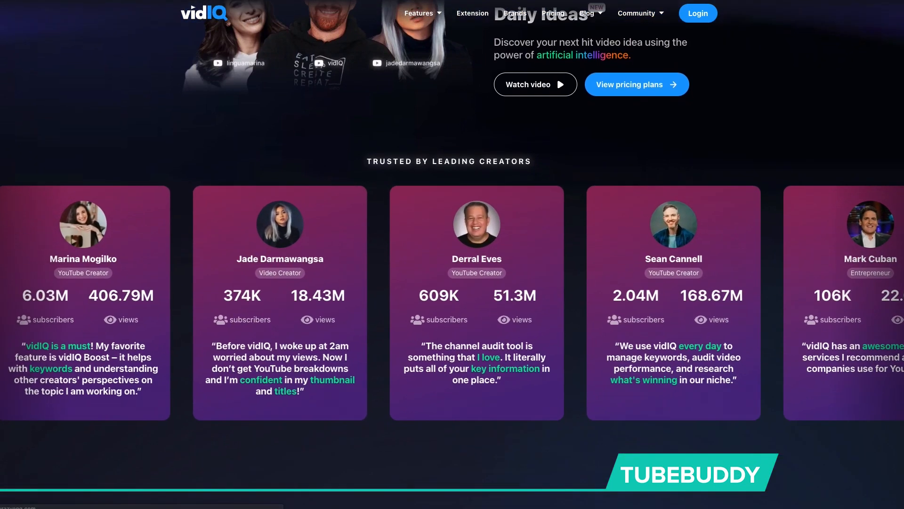
pyautogui.scroll(-6, 452, 254)
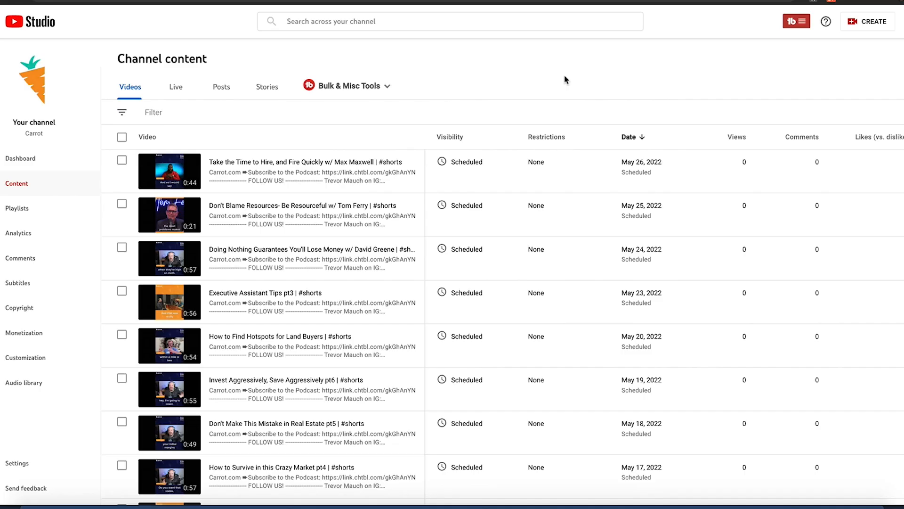
# Start a new video upload on the channel and add the Roseburg Oregon Real Estate Agent video file.
pyautogui.click(852, 26)
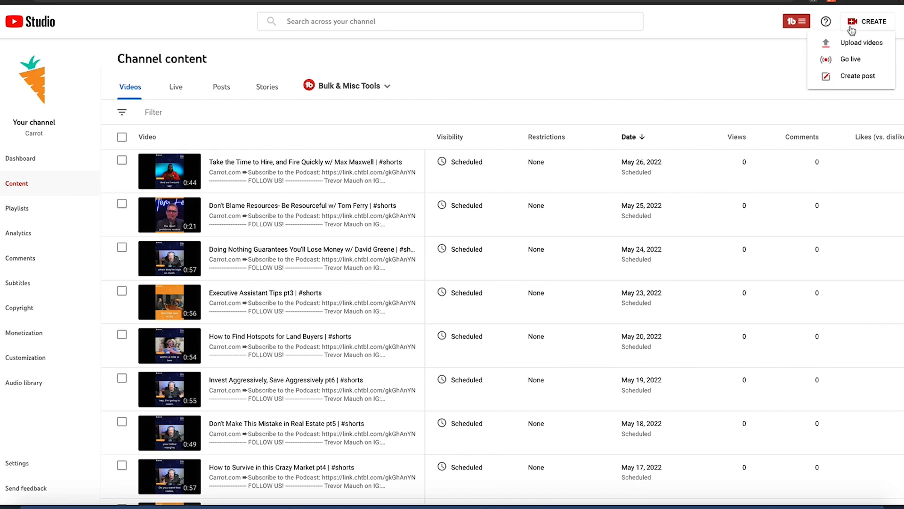
pyautogui.click(850, 44)
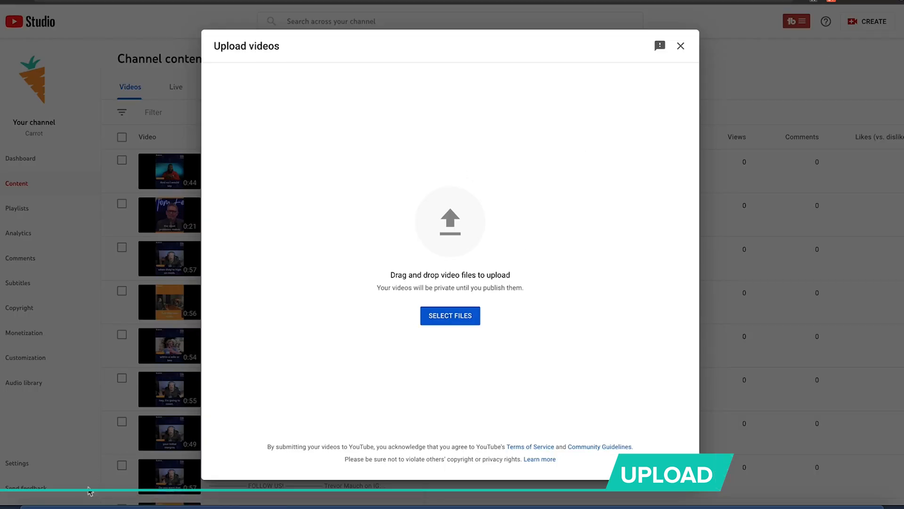
pyautogui.click(42, 502)
pyautogui.moveTo(669, 256); pyautogui.dragTo(399, 213)
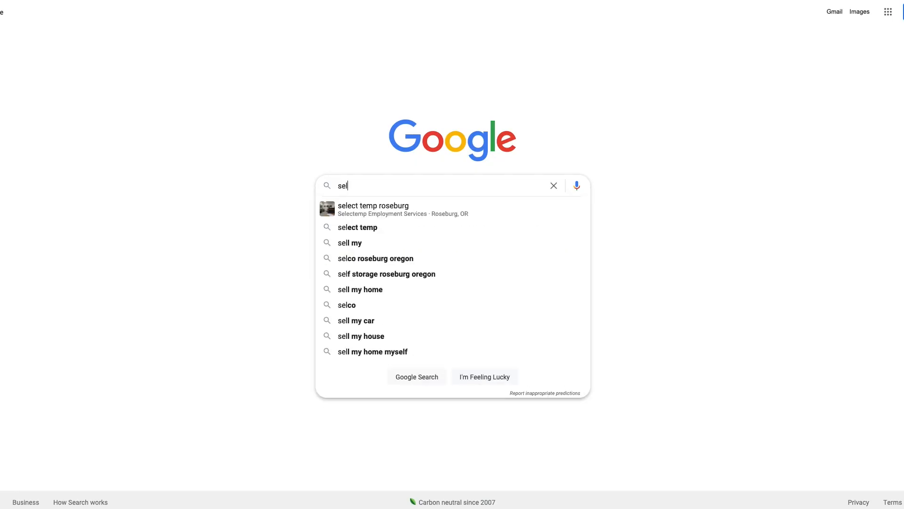
# Search Google for "sell my home roseburg oregon" and look through the ads, local businesses and organic results.
pyautogui.write('l my')
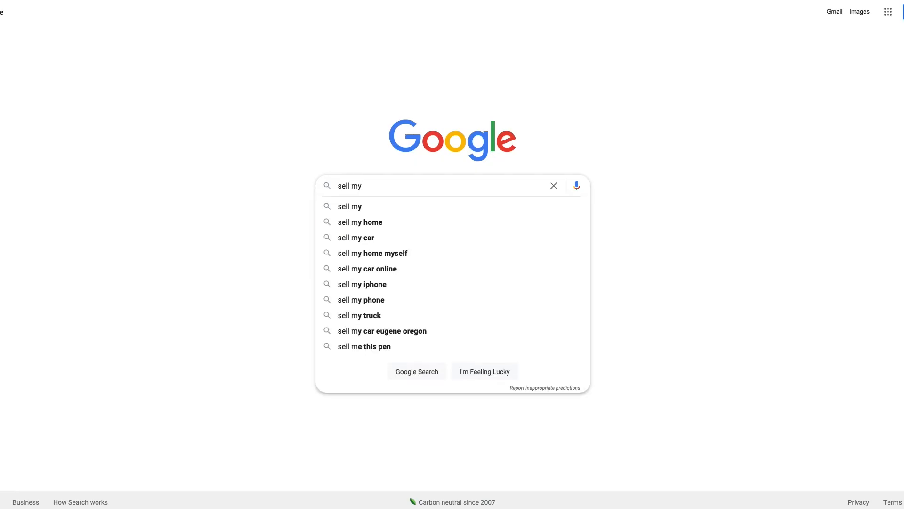
pyautogui.write(' home roseburg oregon')
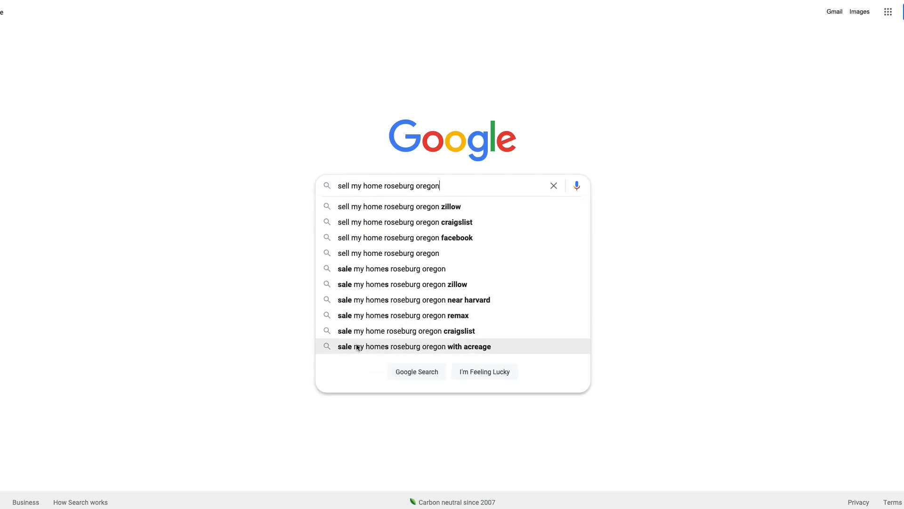
pyautogui.click(392, 370)
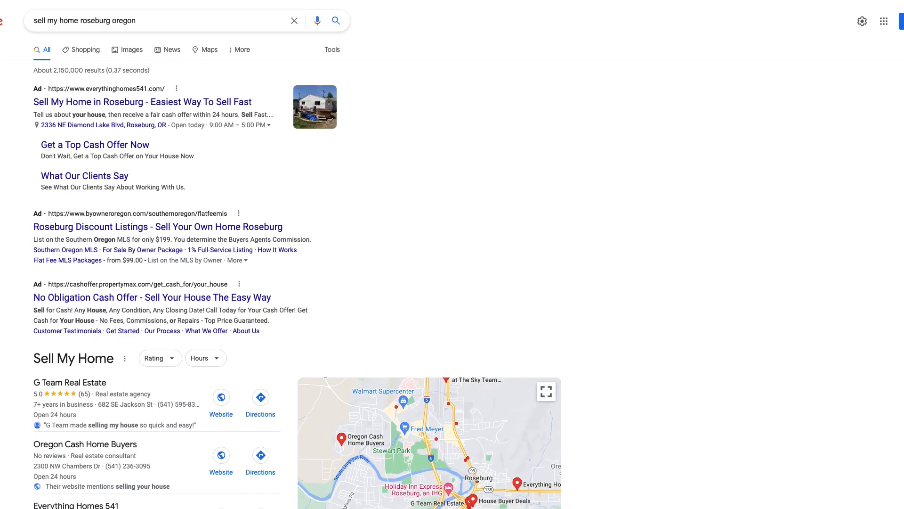
pyautogui.scroll(-10, 452, 254)
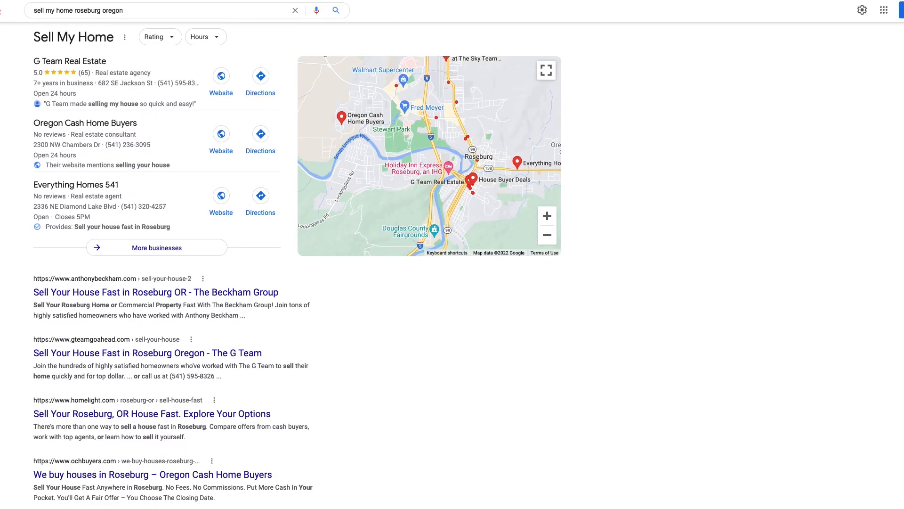
pyautogui.scroll(-7, 452, 254)
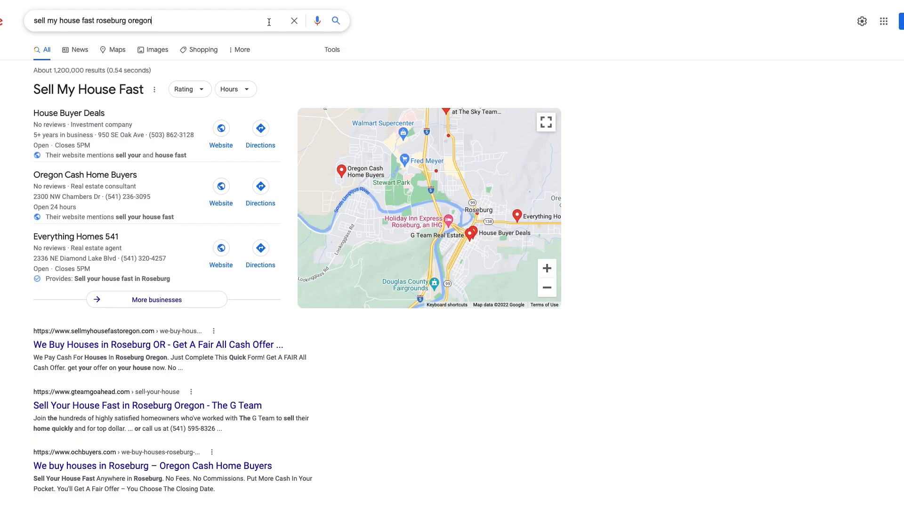
# Review the results for "sell my house fast roseburg oregon" and open The Beckham Group's house-selling page.
pyautogui.click(375, 28)
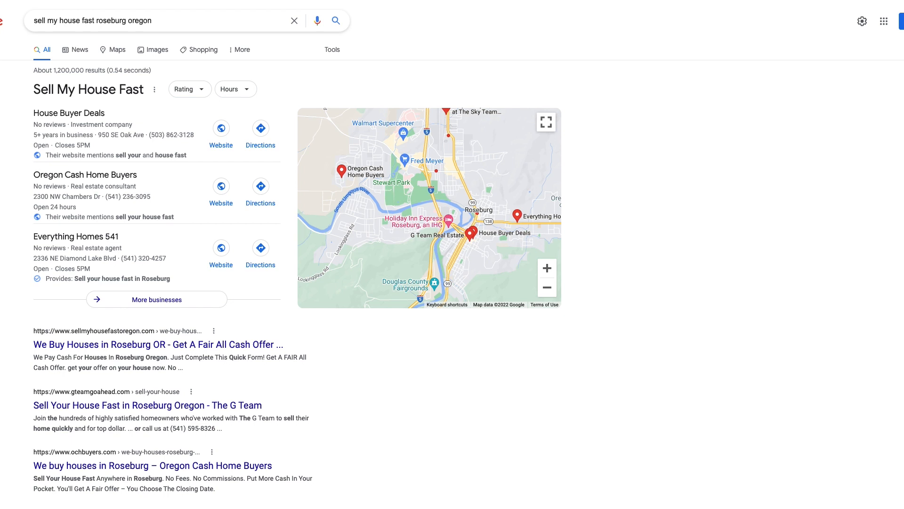
pyautogui.scroll(-5, 452, 263)
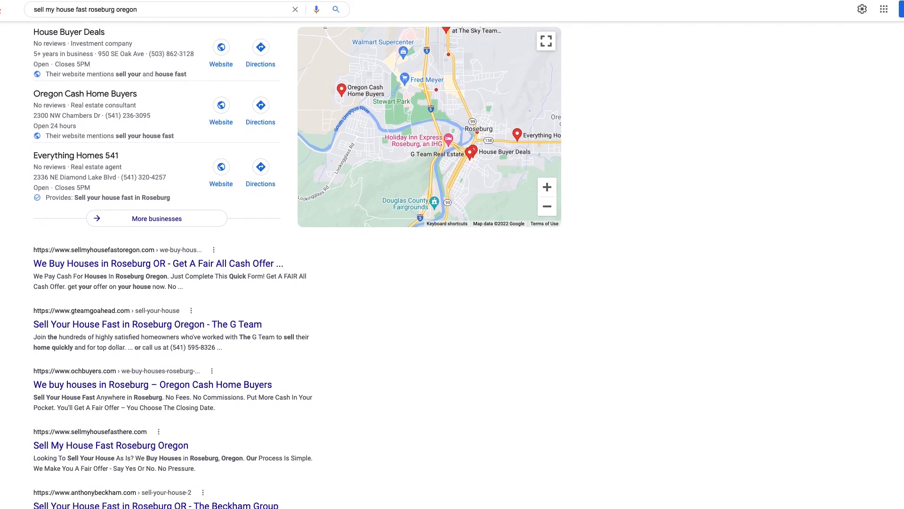
pyautogui.scroll(-3, 452, 263)
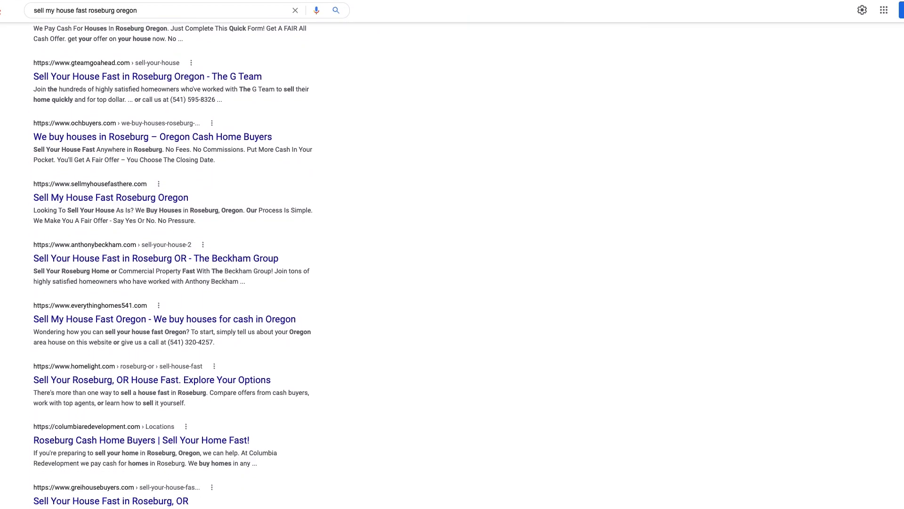
pyautogui.click(224, 259)
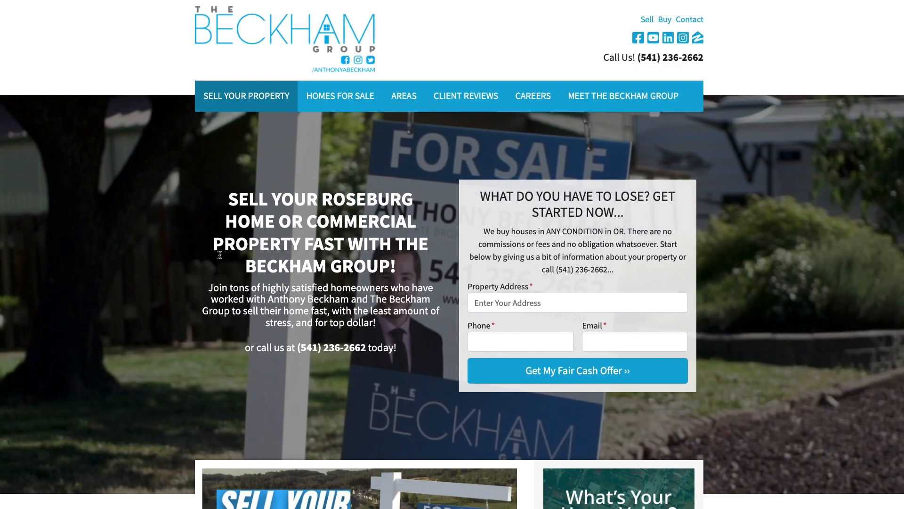
pyautogui.scroll(-8, 220, 254)
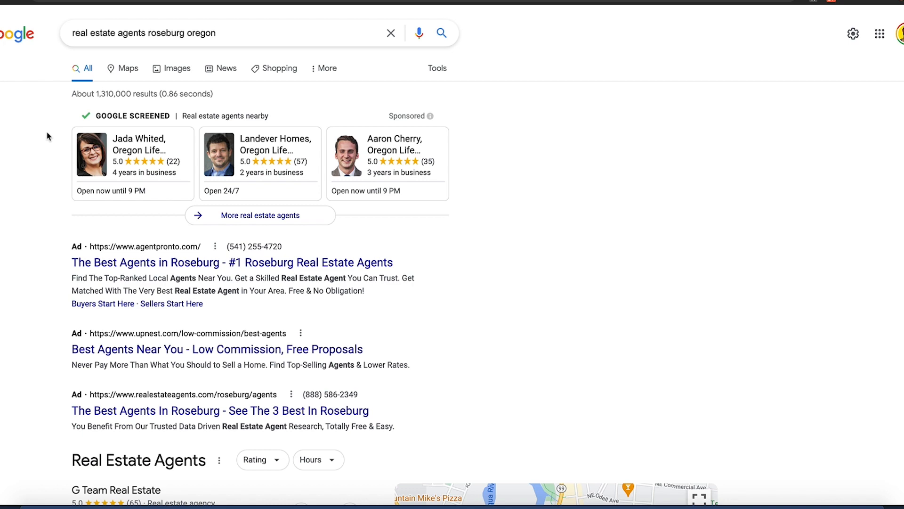
# Examine the Google results for "real estate agents roseburg oregon" for local agent websites.
pyautogui.scroll(-12, 48, 137)
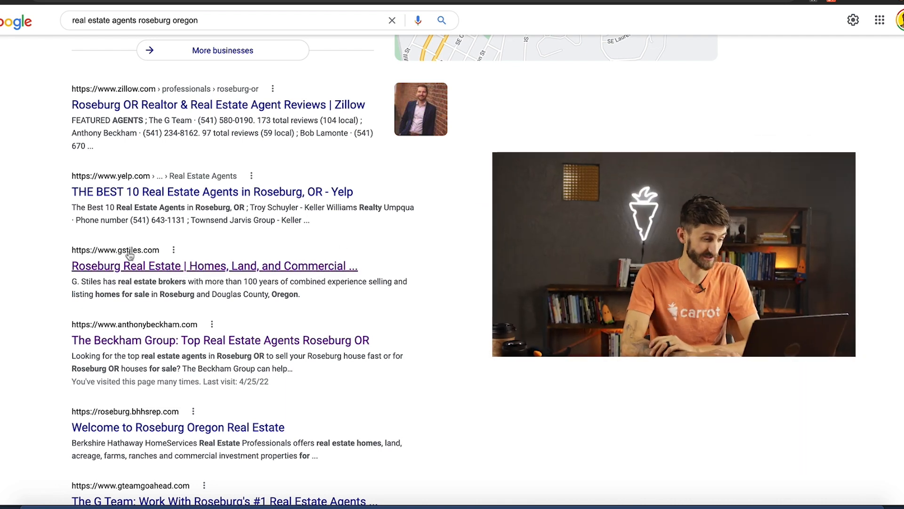
pyautogui.scroll(8, 133, 256)
pyautogui.scroll(3, 134, 256)
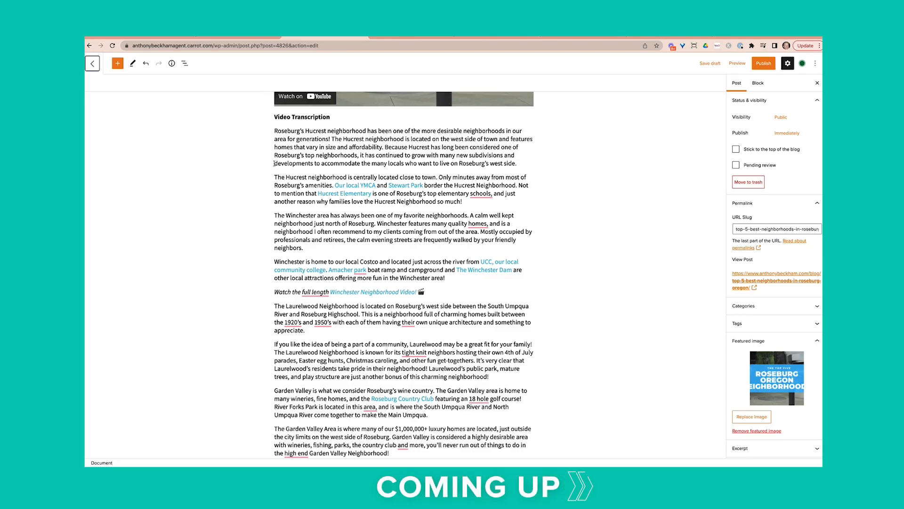
pyautogui.scroll(-1, 274, 163)
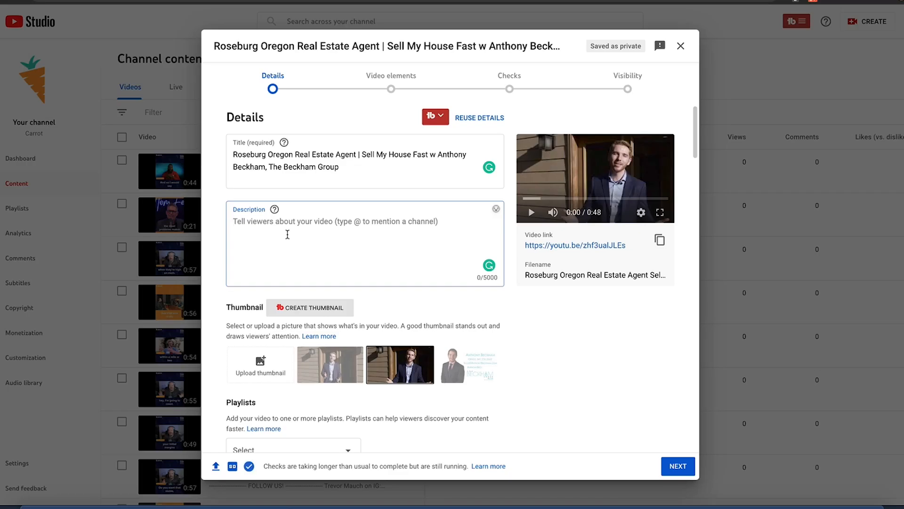
# Paste the prepared text with subscribe link, contact details, social links and hashtags as the video's description, and read through it.
pyautogui.hotkey('ctrl', 'v')
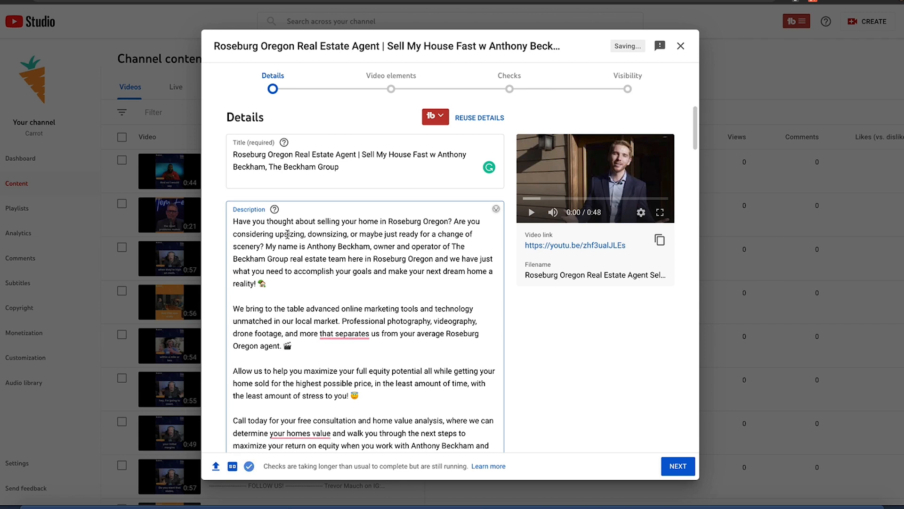
pyautogui.scroll(-3, 287, 234)
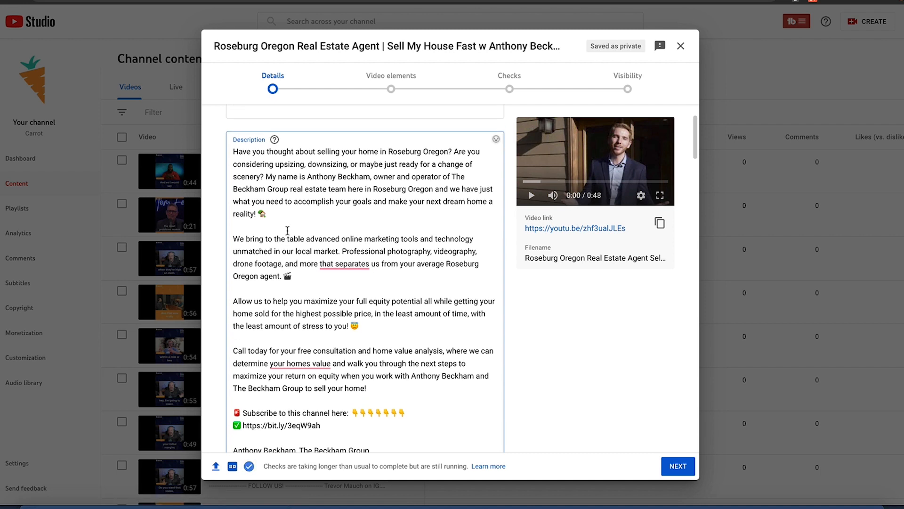
pyautogui.moveTo(287, 152); pyautogui.dragTo(350, 236)
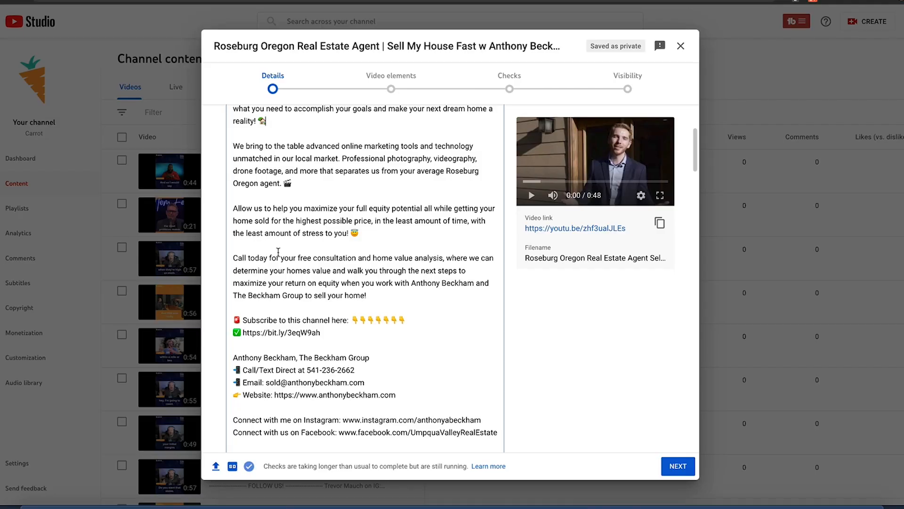
pyautogui.scroll(-2, 279, 252)
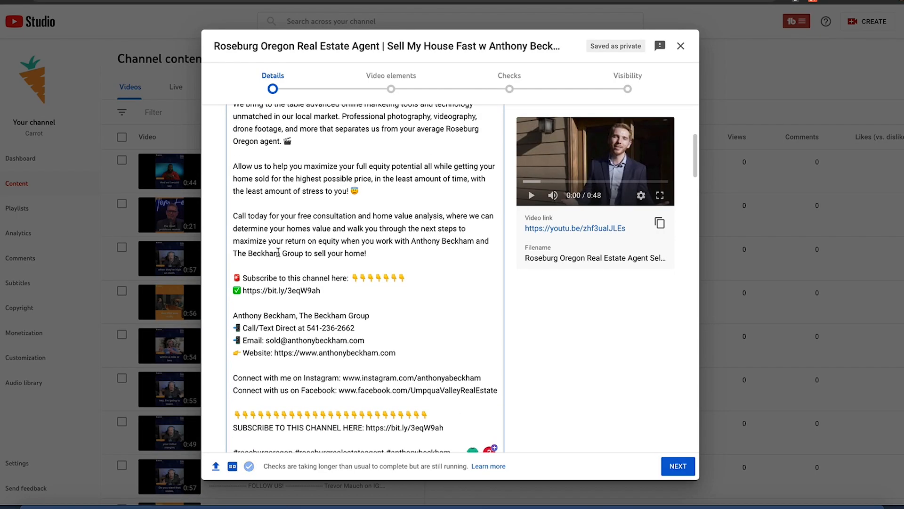
pyautogui.scroll(-3, 279, 252)
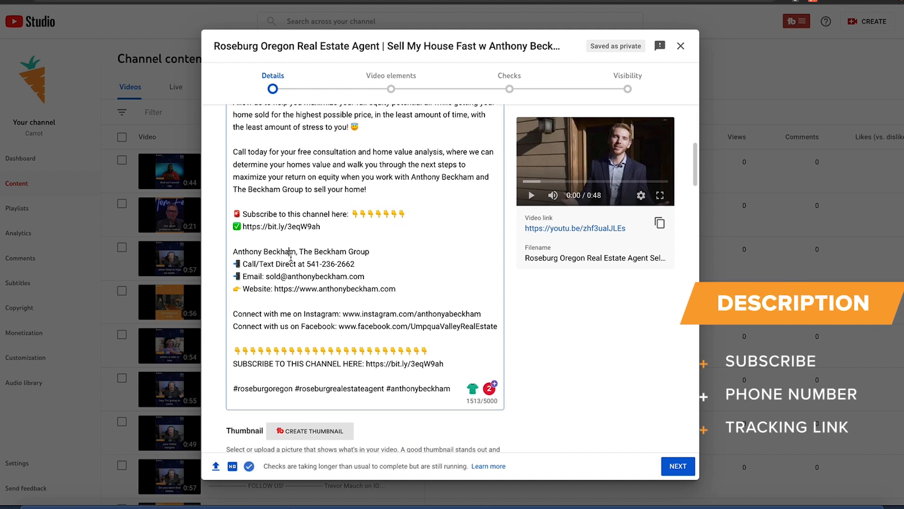
# Highlight the website link and the closing hashtags in the video description to check them.
pyautogui.moveTo(395, 288); pyautogui.dragTo(275, 285)
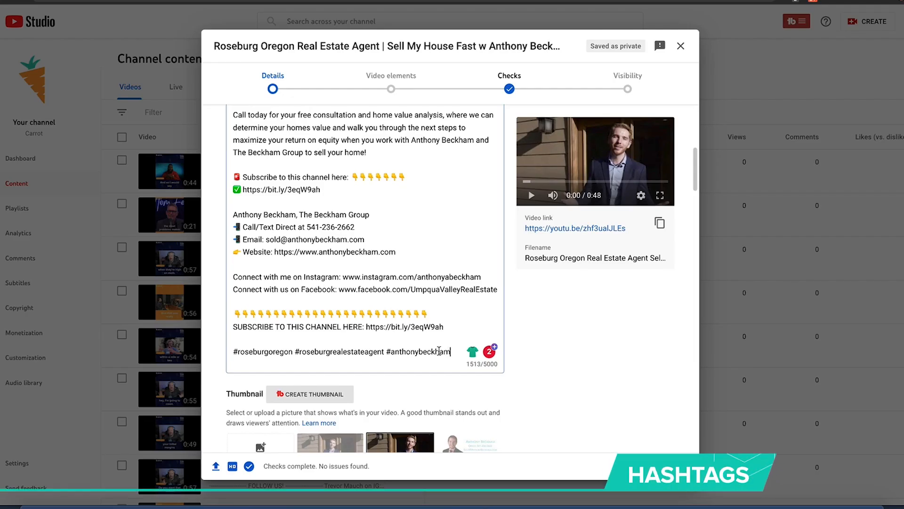
pyautogui.moveTo(451, 351); pyautogui.dragTo(289, 348)
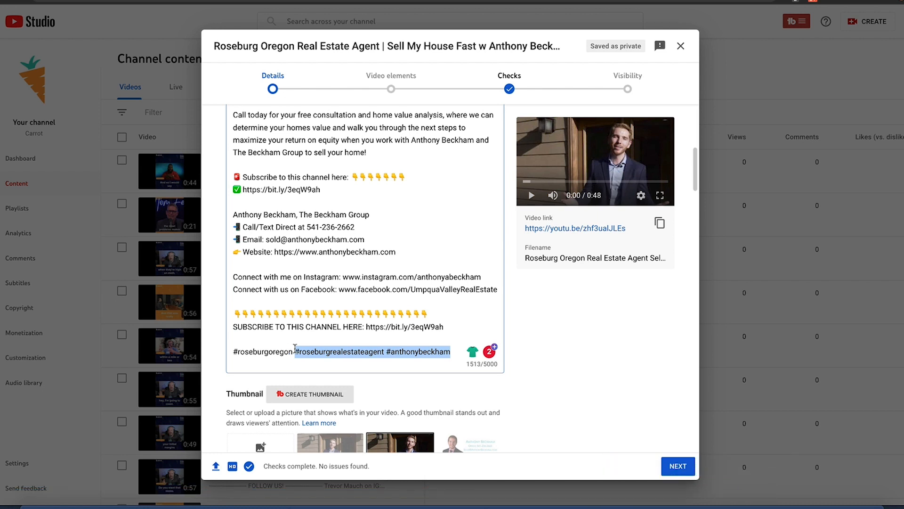
pyautogui.click(291, 350)
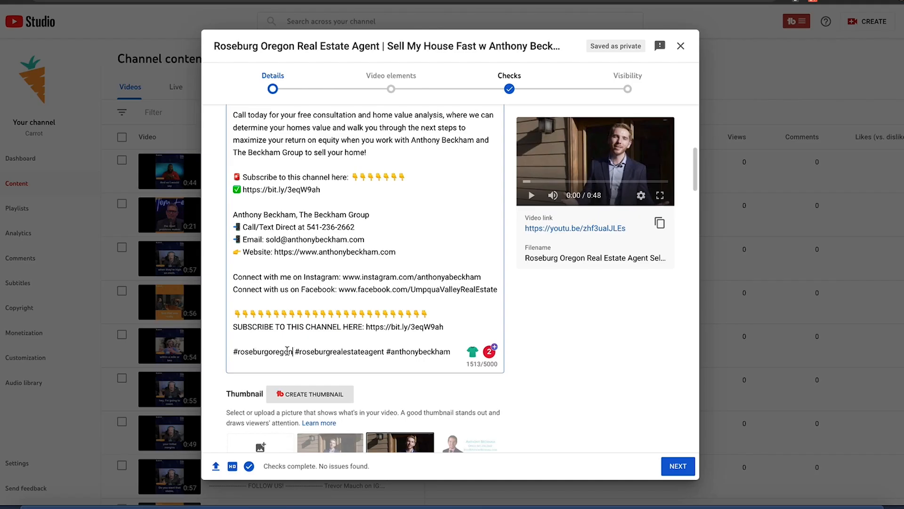
pyautogui.hotkey('ctrl', 'a')
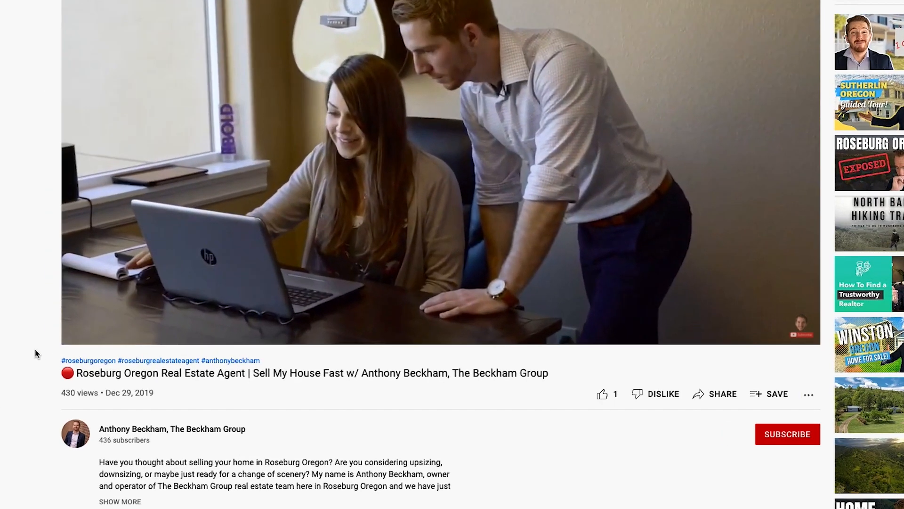
# Inspect the hashtags shown above the title of the published Roseburg Oregon Real Estate Agent video.
pyautogui.moveTo(47, 387); pyautogui.dragTo(56, 387)
pyautogui.moveTo(52, 325); pyautogui.dragTo(354, 324)
pyautogui.click(366, 324)
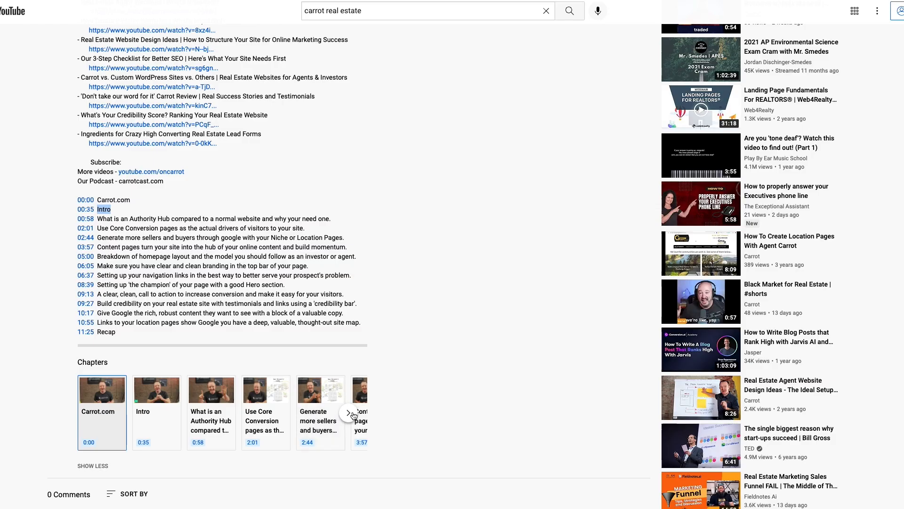
# Browse the chapters of Carrot's real estate website video through to the Recap and select the 09:27 timestamp.
pyautogui.click(349, 413)
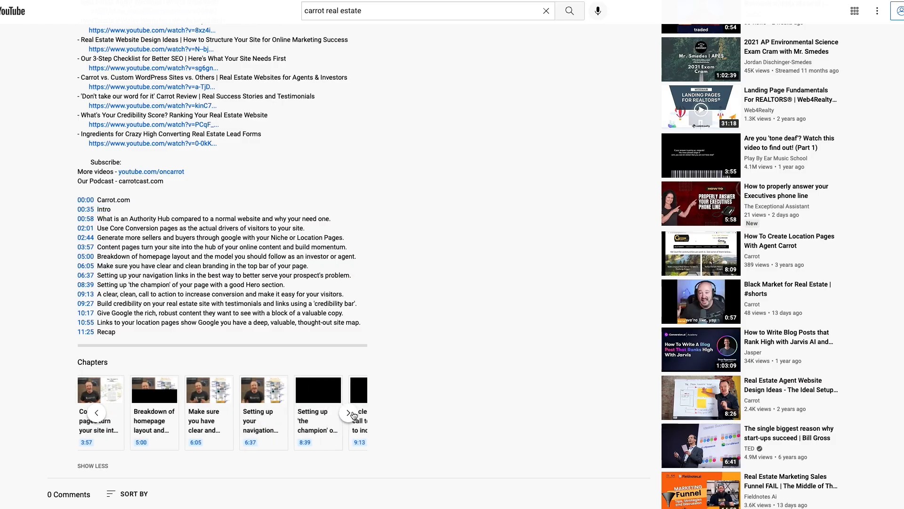
pyautogui.click(349, 413)
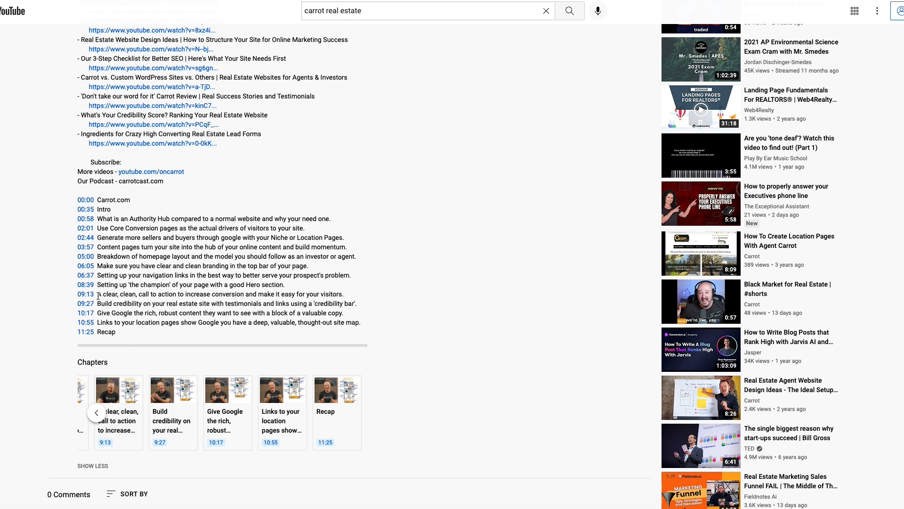
pyautogui.click(86, 304)
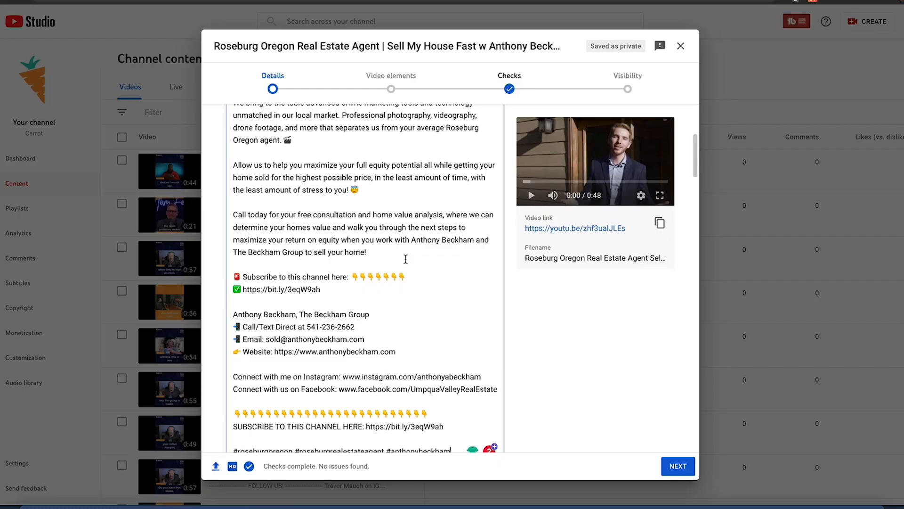
# Review the uploaded video's description from its opening paragraphs down to the contact and social links.
pyautogui.scroll(5, 406, 259)
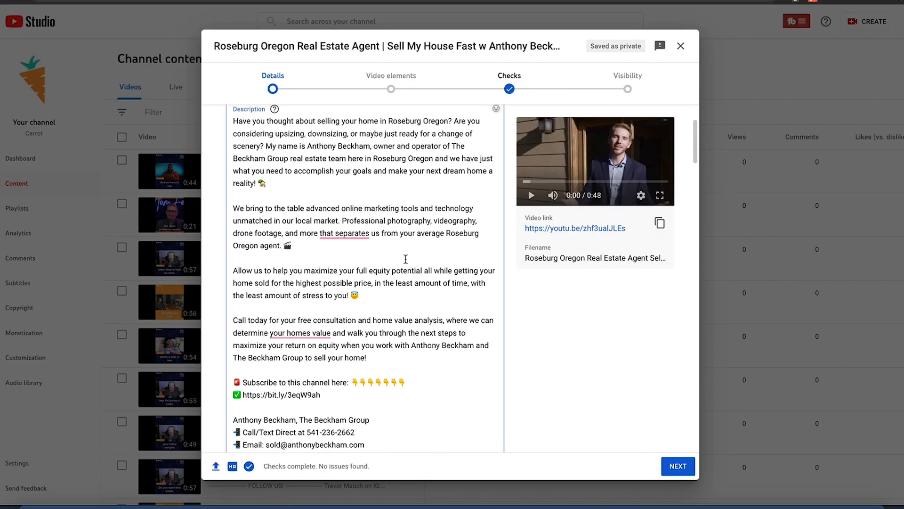
pyautogui.scroll(-1, 405, 258)
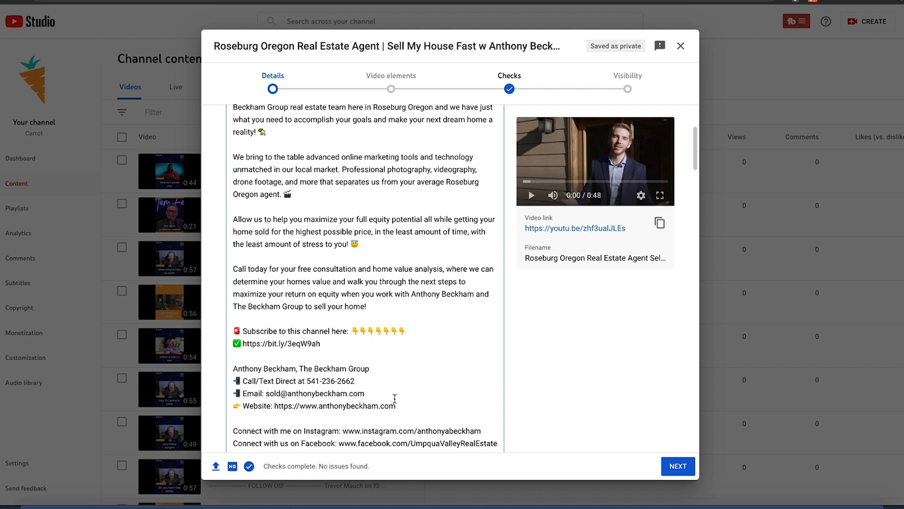
pyautogui.scroll(-1, 395, 399)
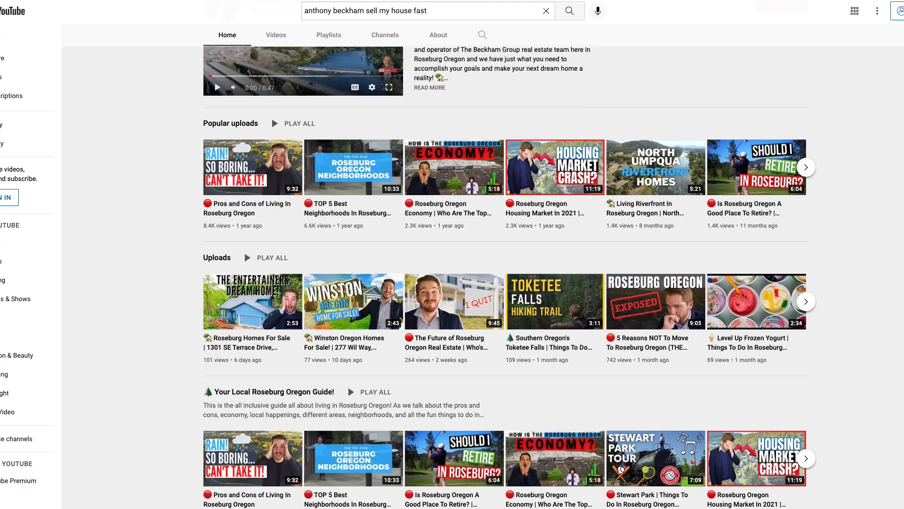
# Browse the uploads and playlists on The Beckham Group's YouTube channel home page.
pyautogui.scroll(-3, 510, 277)
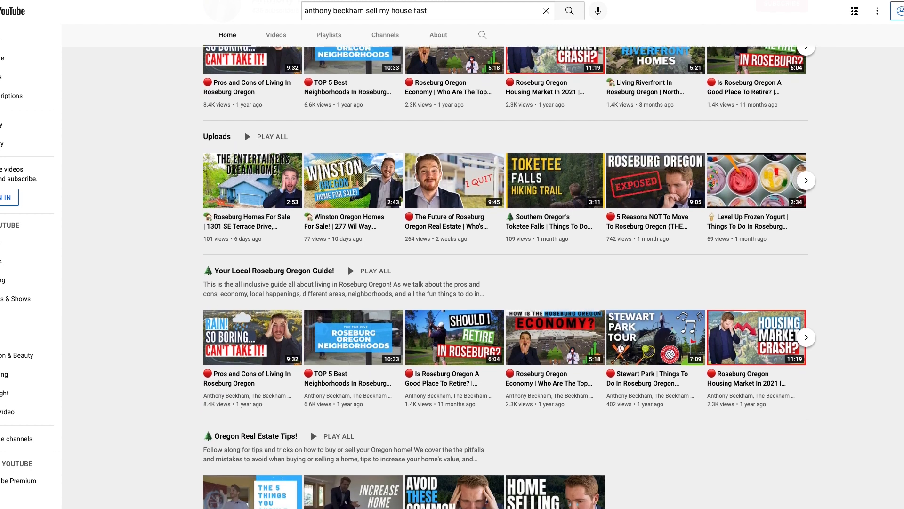
# Upload the Screen Shot PNG from the Downloads folder as the Roseburg Oregon Real Estate Agent video's custom thumbnail.
pyautogui.scroll(-1, 510, 277)
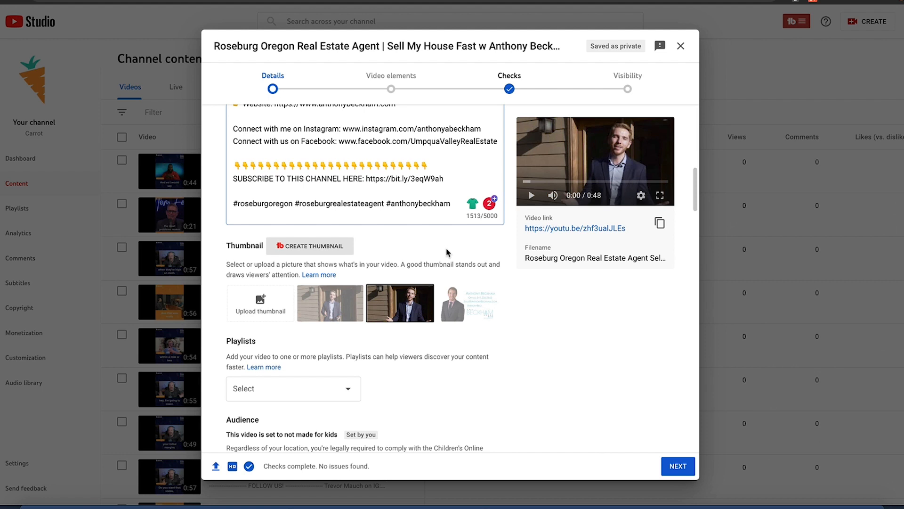
pyautogui.click(260, 305)
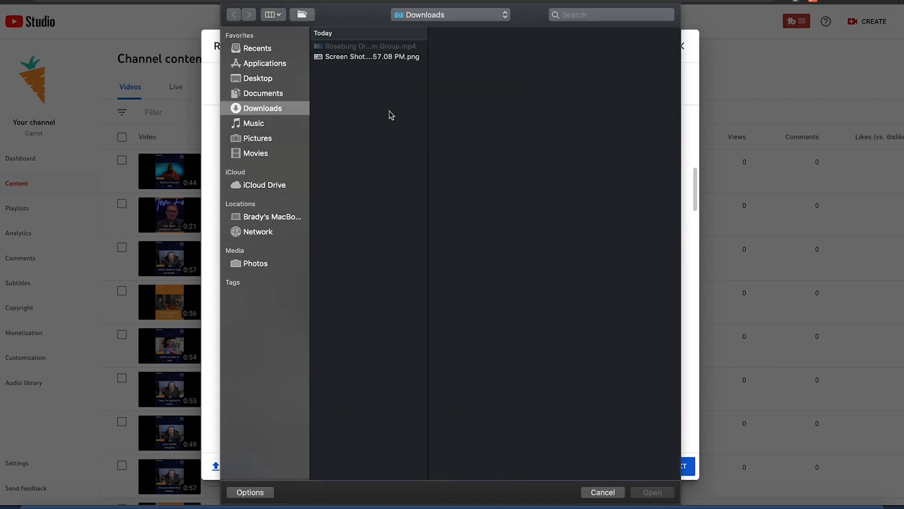
pyautogui.click(390, 56)
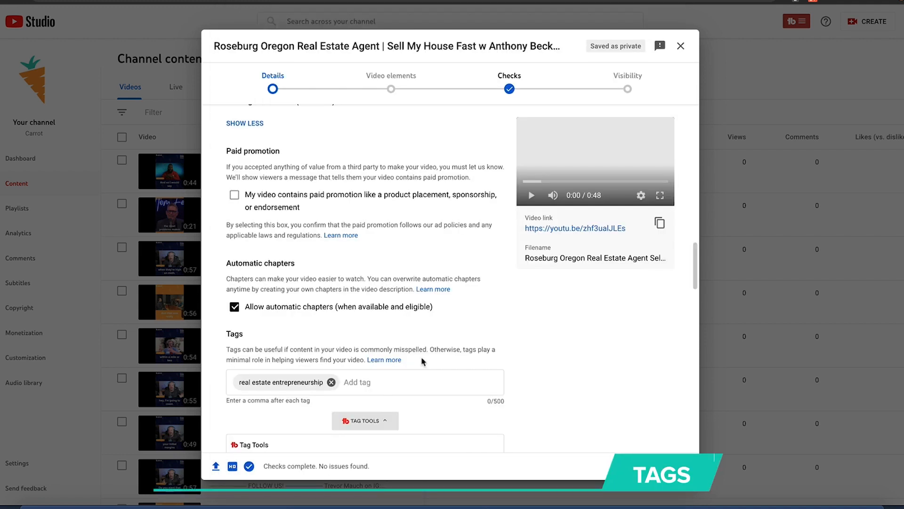
# Review the video's Tags section, including the tag tools and the recommended tags sorted by relevance.
pyautogui.scroll(-2, 422, 361)
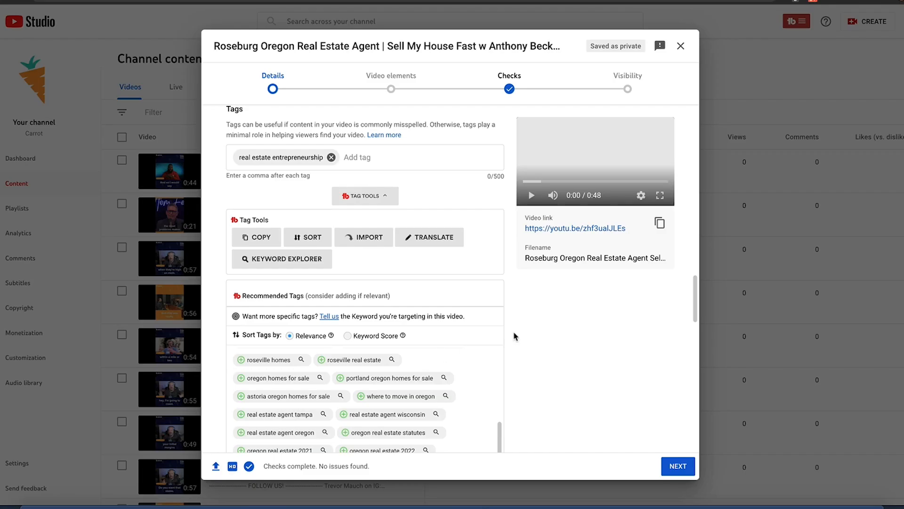
pyautogui.scroll(-3, 515, 336)
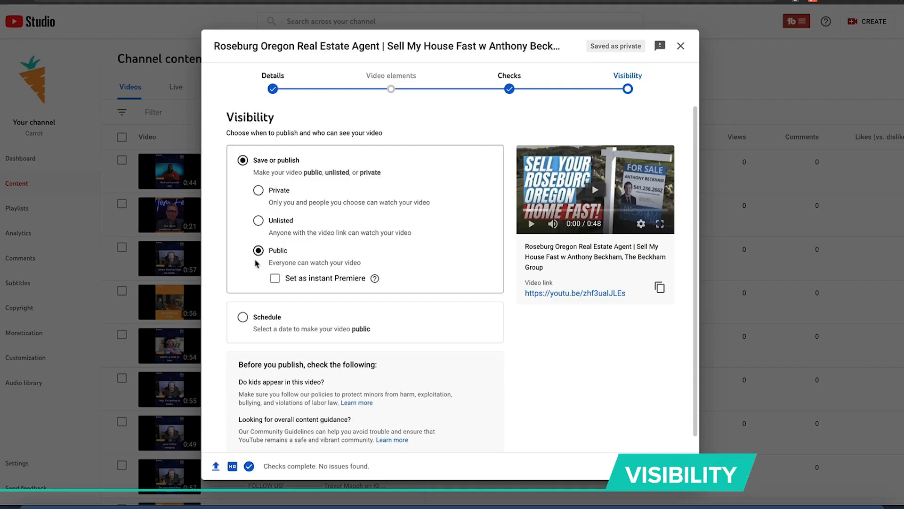
# Review the video's visibility options and the checks listed before publishing.
pyautogui.scroll(-1, 592, 424)
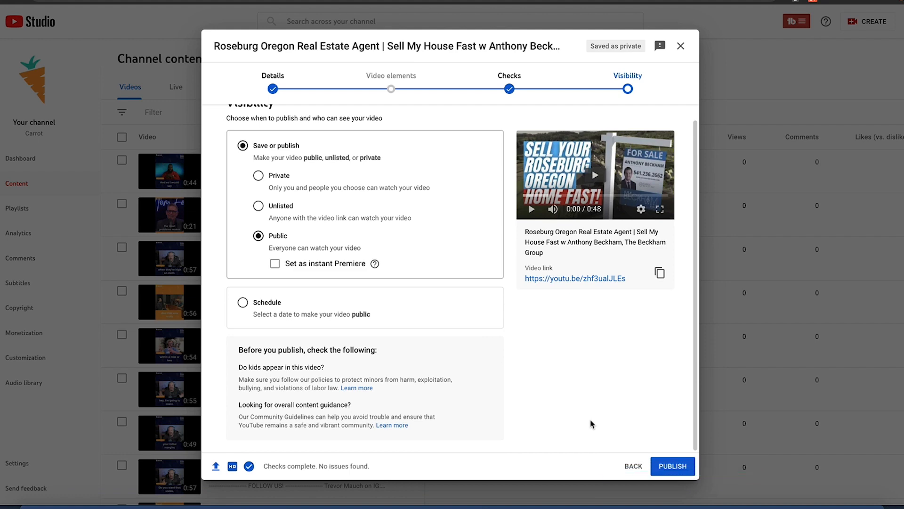
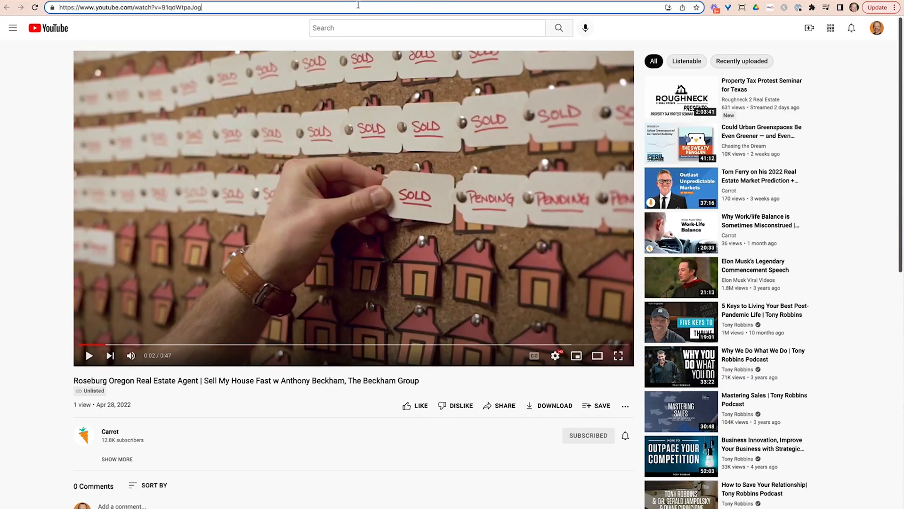
pyautogui.click(358, 4)
pyautogui.press('super+c')
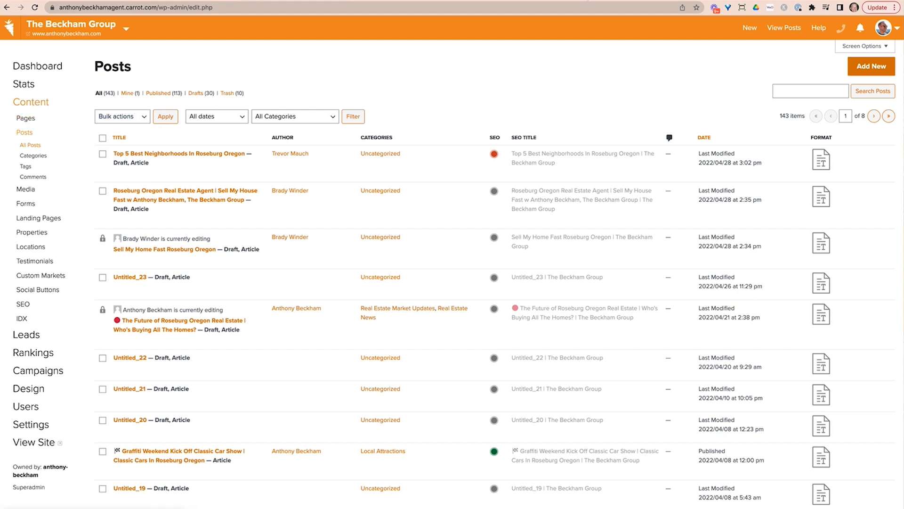
pyautogui.click(868, 67)
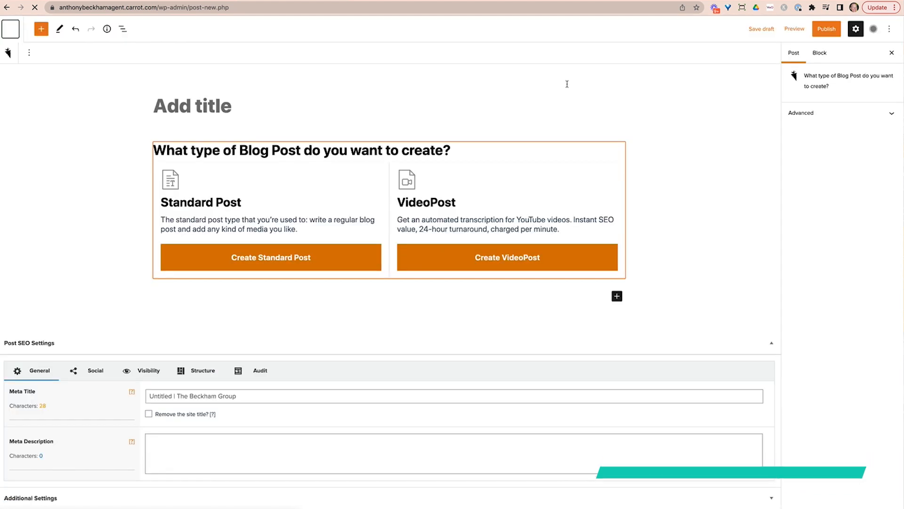
pyautogui.click(508, 258)
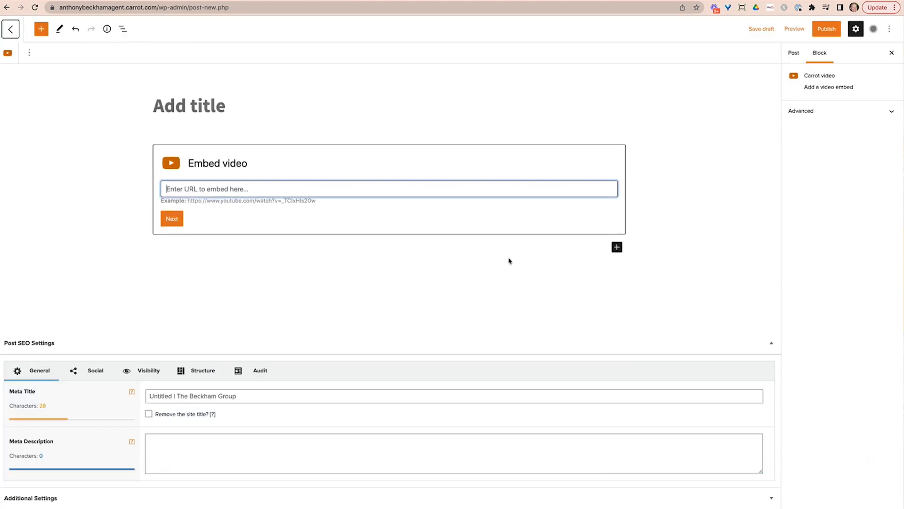
pyautogui.press('super+v')
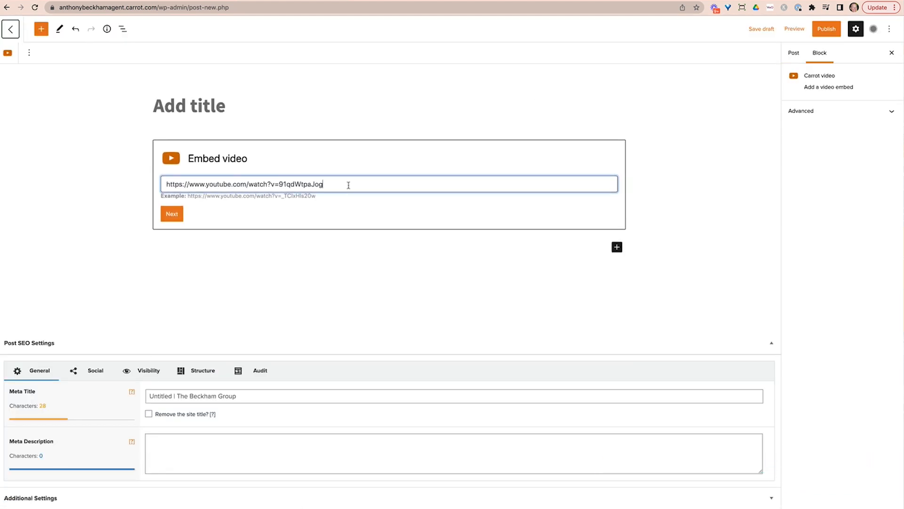
pyautogui.click(172, 213)
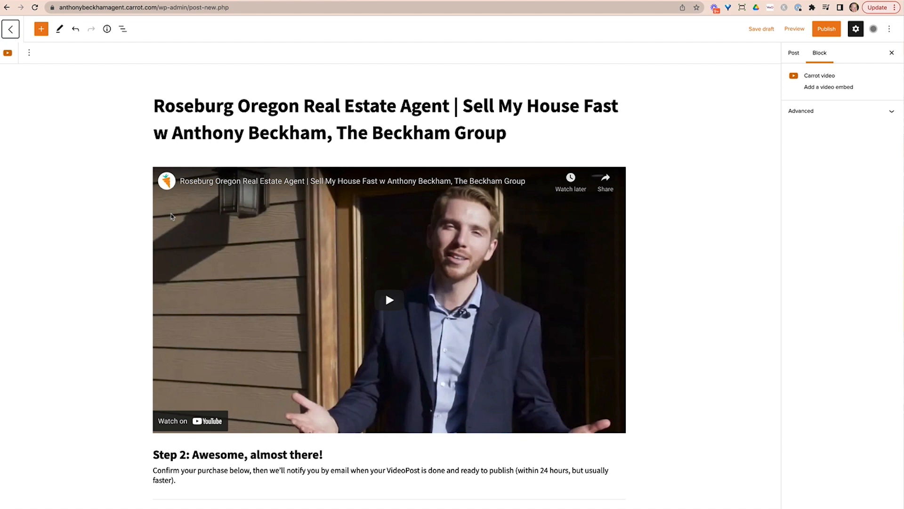
pyautogui.scroll(-5, 609, 187)
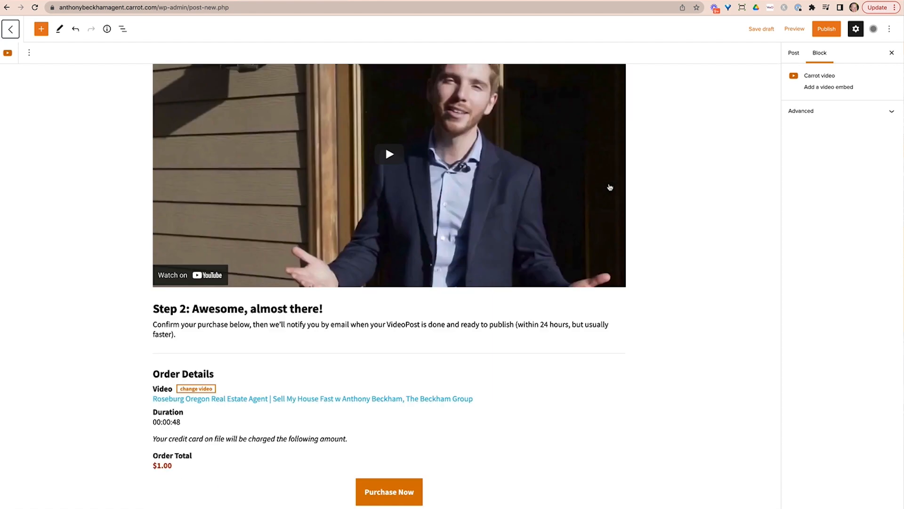
pyautogui.scroll(-1, 610, 187)
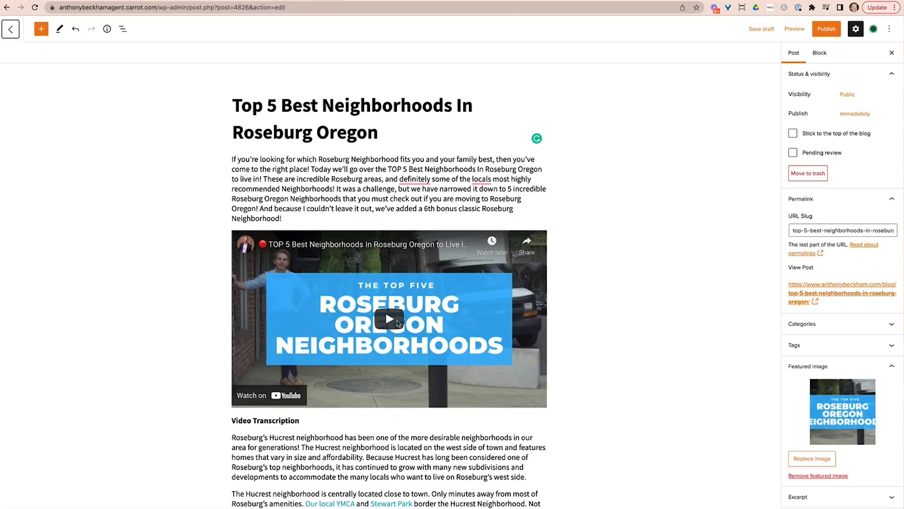
# Examine the "Top 5 Best Neighborhoods In Roseburg Oregon" draft, including its title, embedded video and linked transcription.
pyautogui.scroll(-1, 398, 323)
pyautogui.scroll(1, 299, 191)
pyautogui.moveTo(234, 106); pyautogui.dragTo(384, 131)
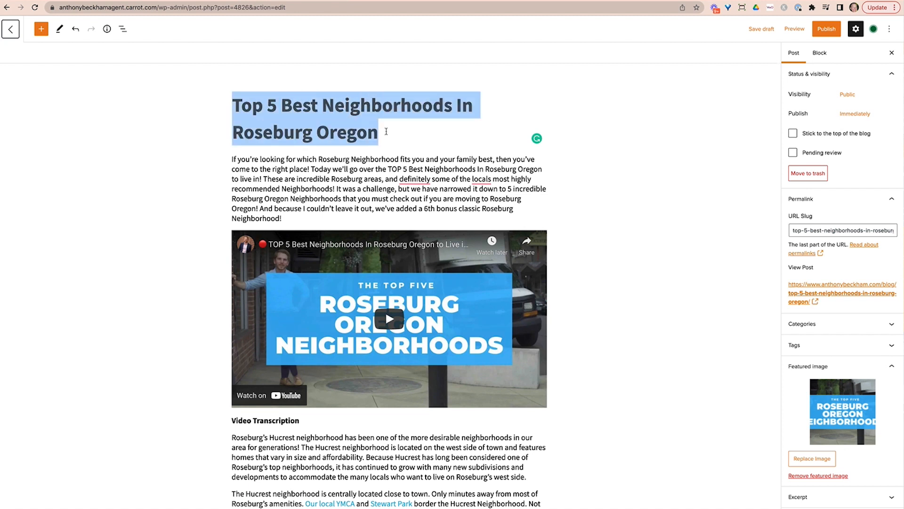
pyautogui.click(386, 131)
pyautogui.scroll(-12, 361, 217)
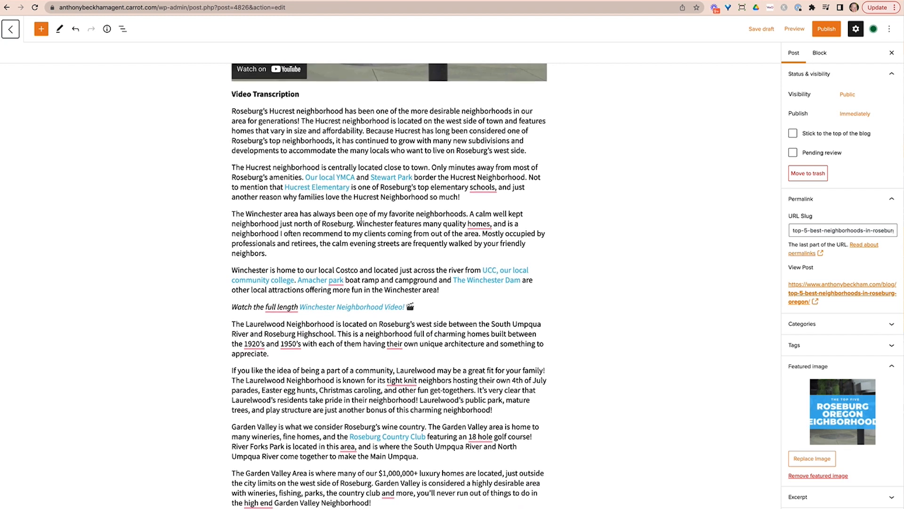
pyautogui.scroll(-1, 231, 151)
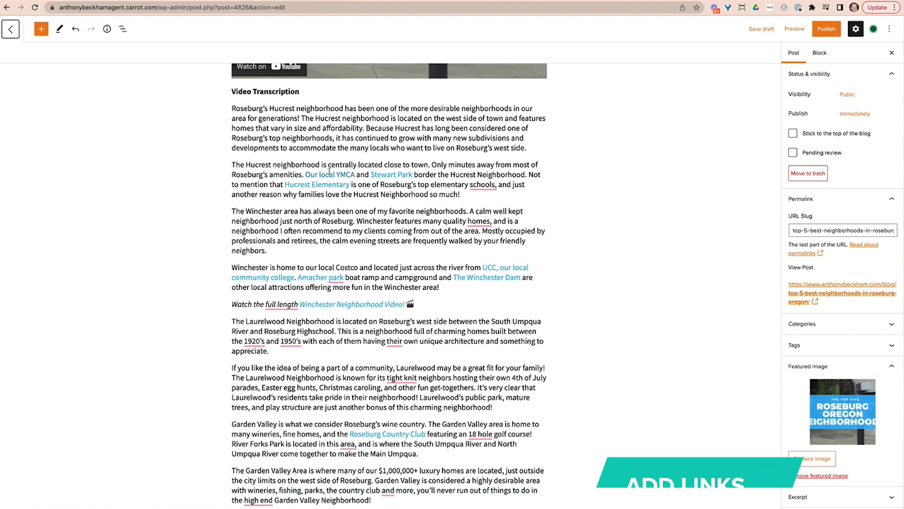
# Add a separate "Hucrest" line above the first transcription paragraph and select its text.
pyautogui.click(232, 163)
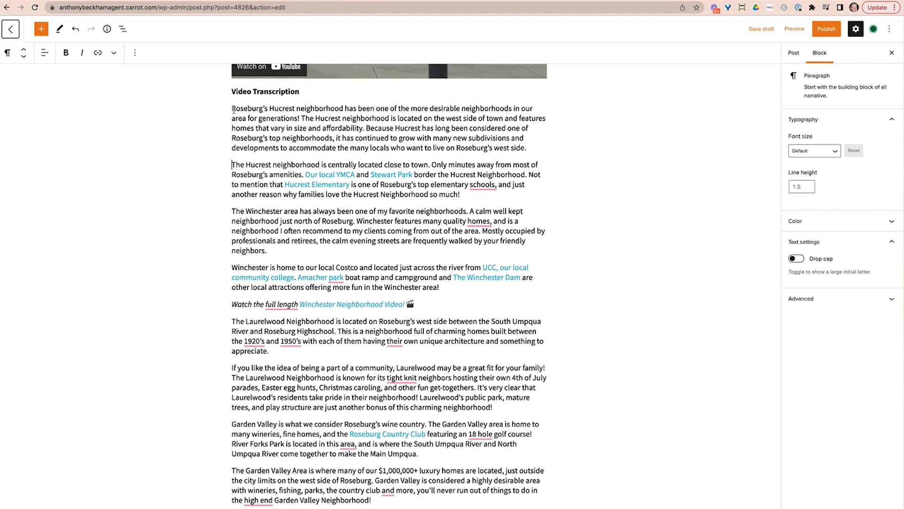
pyautogui.press('Return')
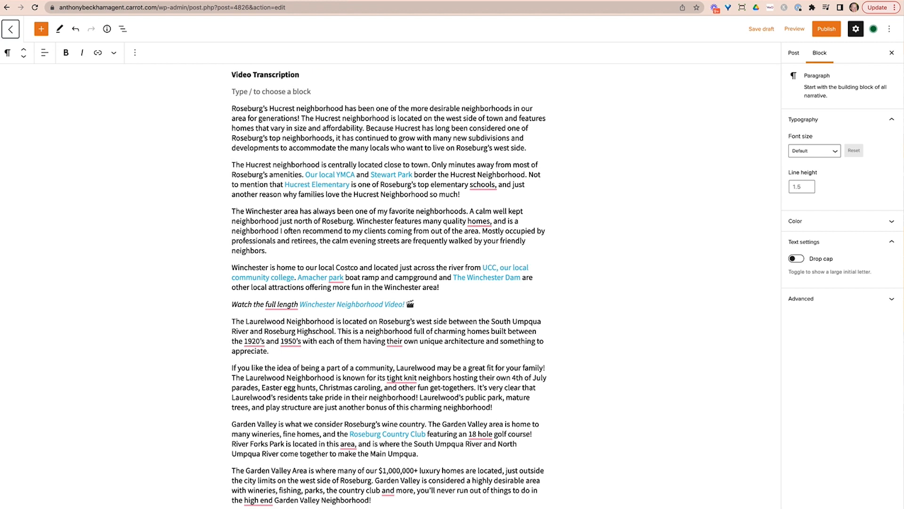
pyautogui.press('Up')
pyautogui.write('Hucrest')
pyautogui.moveTo(261, 89); pyautogui.dragTo(203, 94)
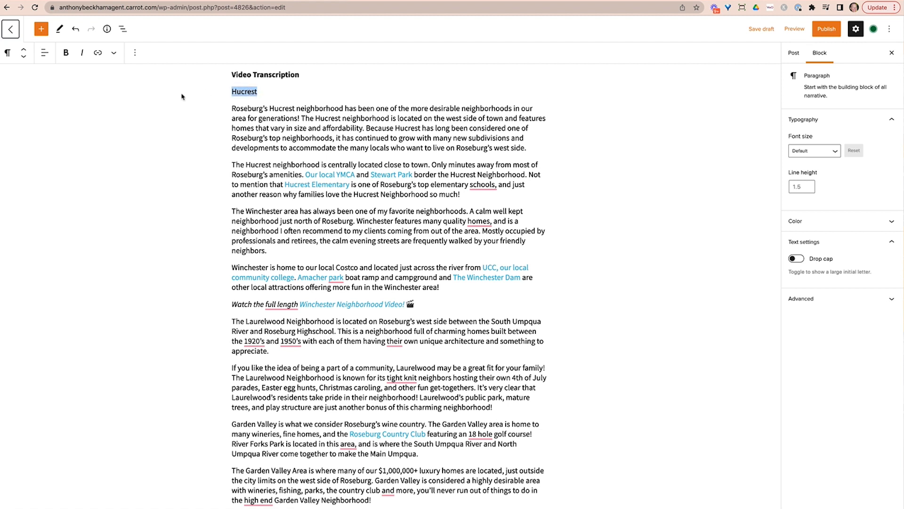
# Review the post's SEO settings, covering the meta title and description and the subject audit for "best neighborhoods in roseburg".
pyautogui.scroll(-15, 488, 250)
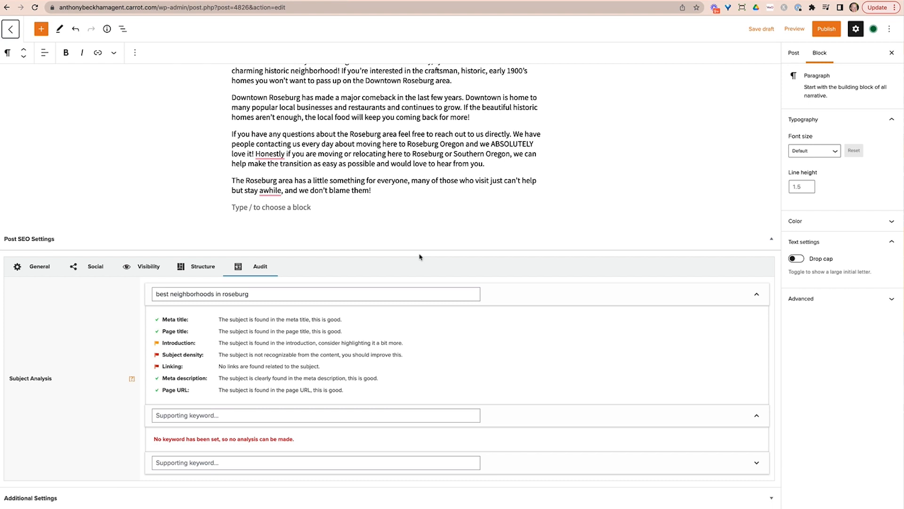
pyautogui.click(32, 271)
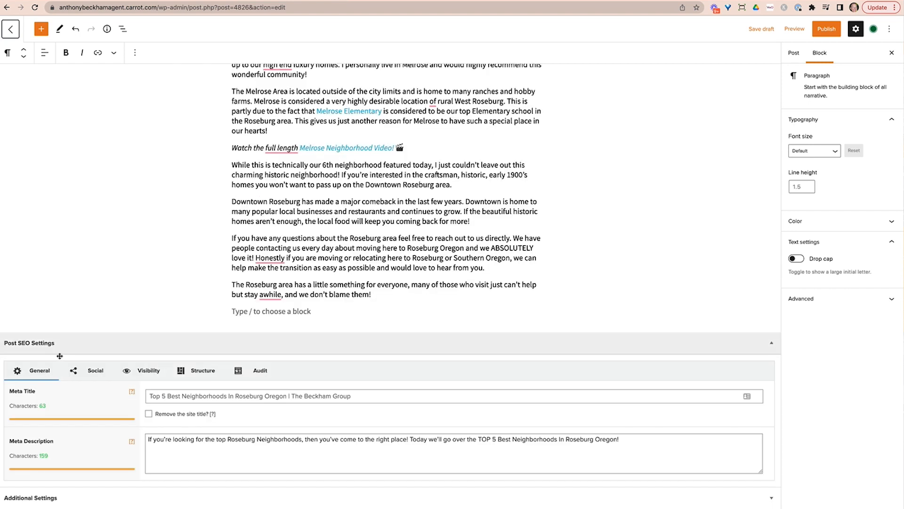
pyautogui.click(259, 368)
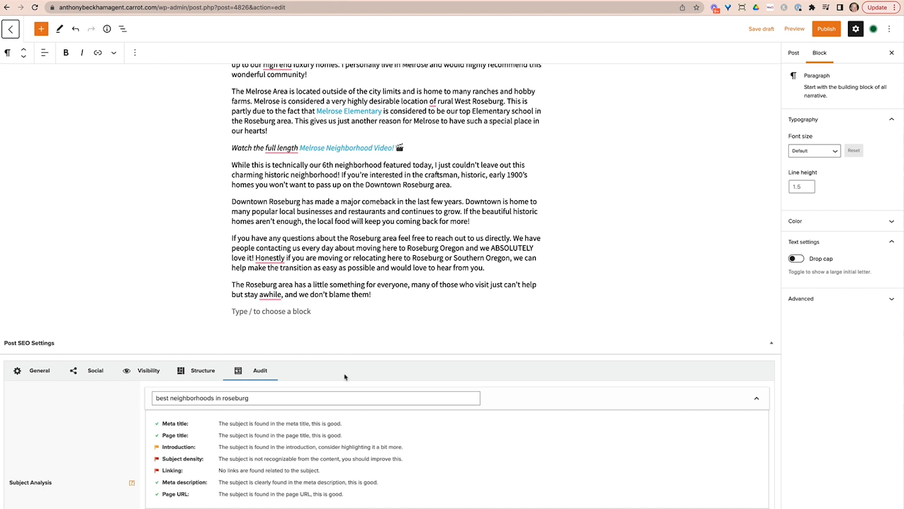
pyautogui.scroll(-3, 290, 300)
pyautogui.click(258, 293)
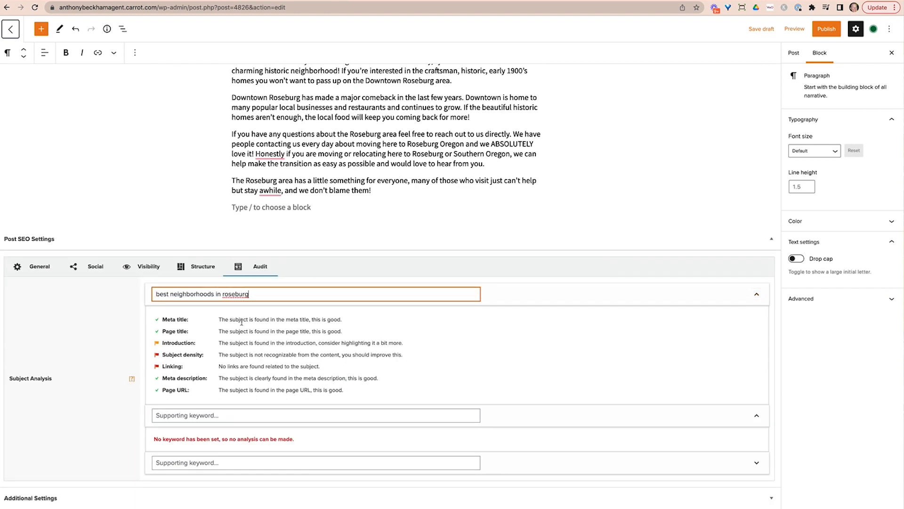
pyautogui.moveTo(156, 323); pyautogui.dragTo(210, 323)
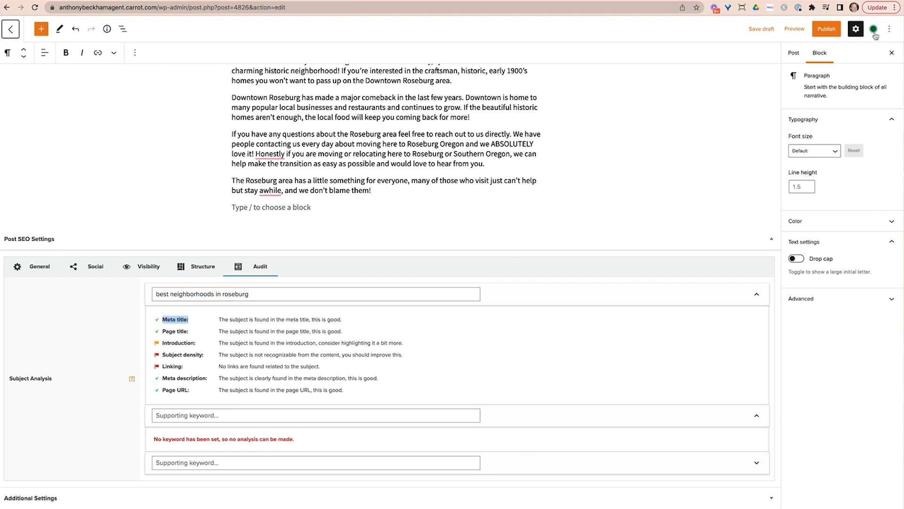
pyautogui.moveTo(875, 33)
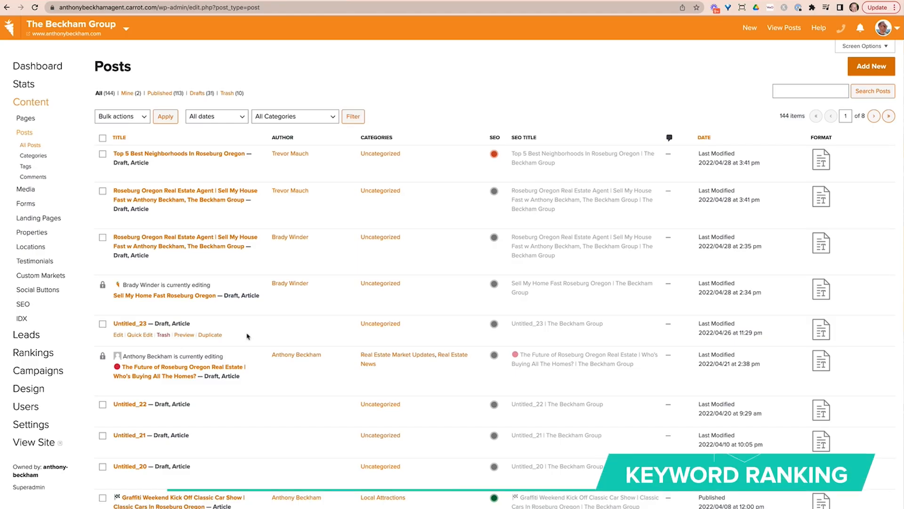
# View the site's Keyword Rank Tracker, check the new keyword page, and return to the tracked keyword list.
pyautogui.click(47, 354)
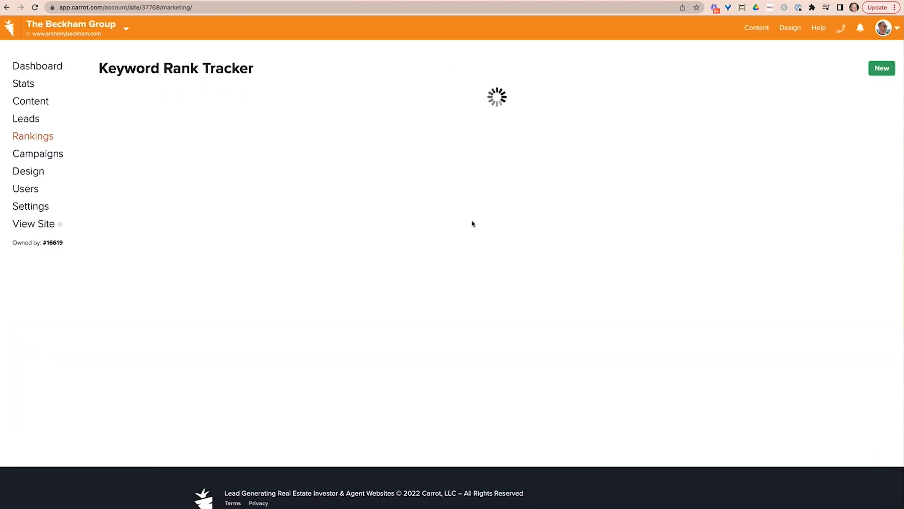
pyautogui.click(880, 70)
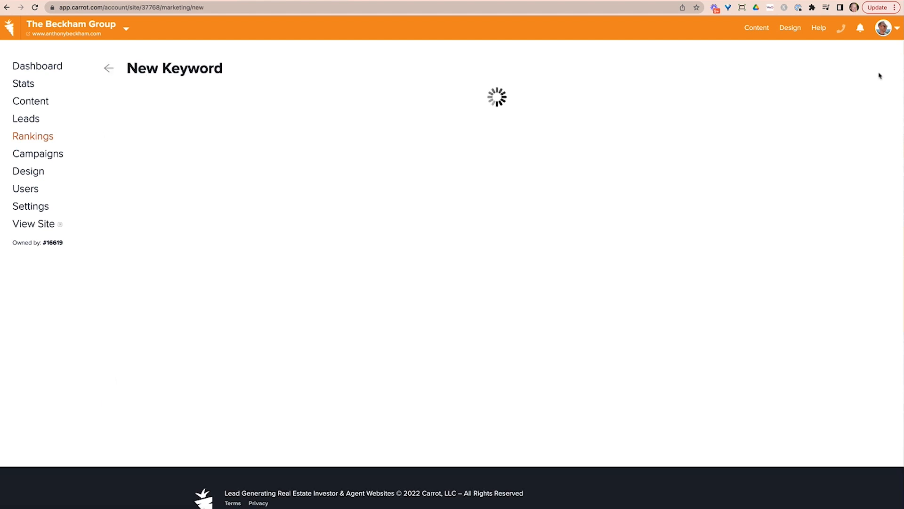
pyautogui.click(108, 68)
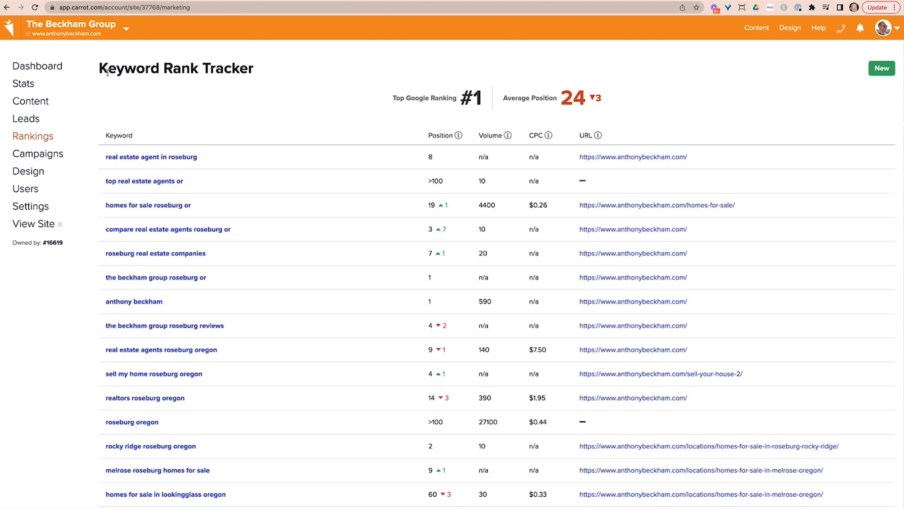